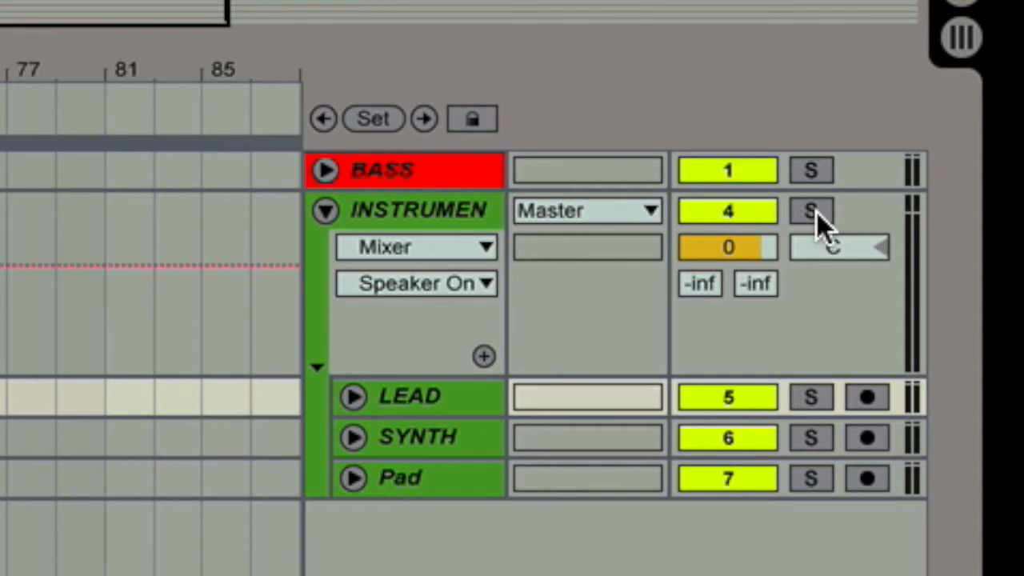
Audition the BASS group and the INSTRUMEN group soloed in turn over the loop starting at bar 41.
{"action": "left_click", "coordinate": [810, 169]}
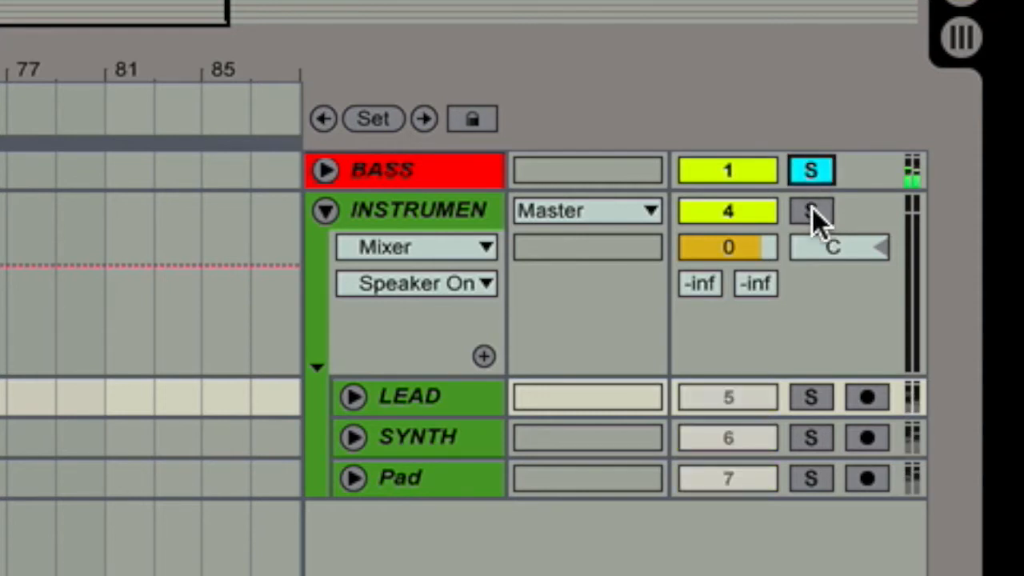
{"action": "left_click", "coordinate": [812, 212]}
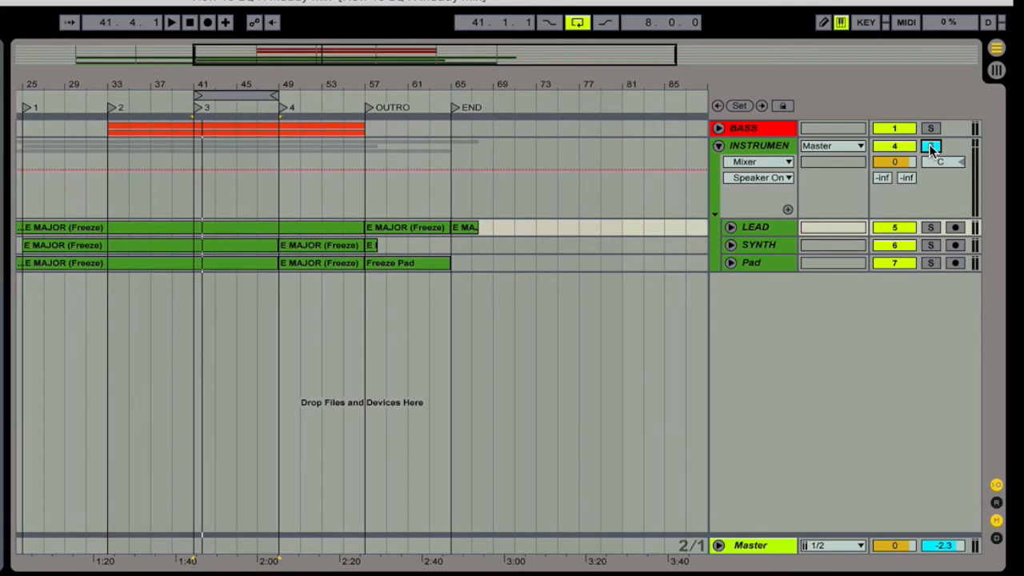
{"action": "left_click", "coordinate": [930, 129]}
{"action": "key", "text": "space"}
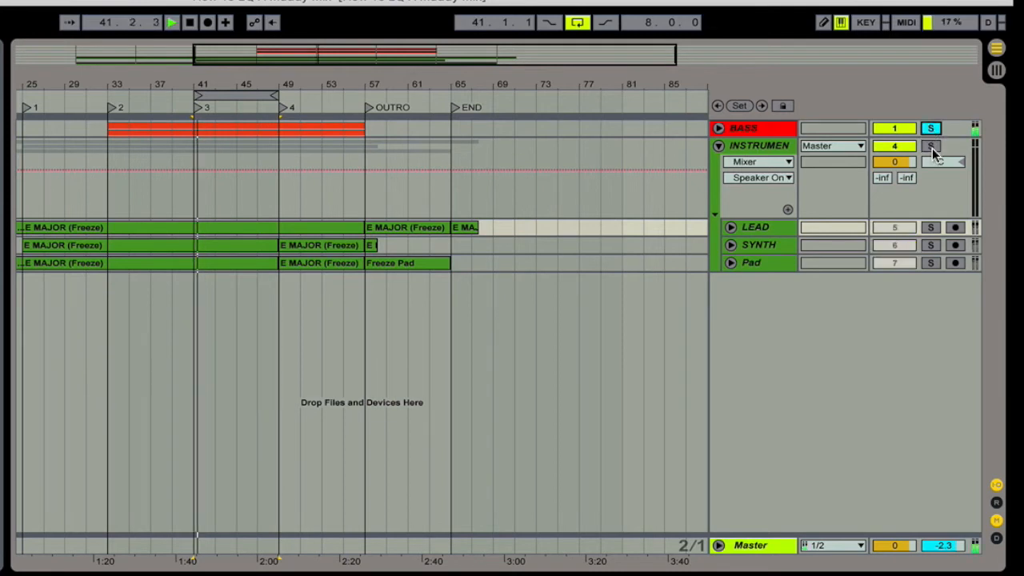
{"action": "left_click", "coordinate": [930, 145]}
{"action": "key", "text": "space"}
{"action": "key", "text": "space"}
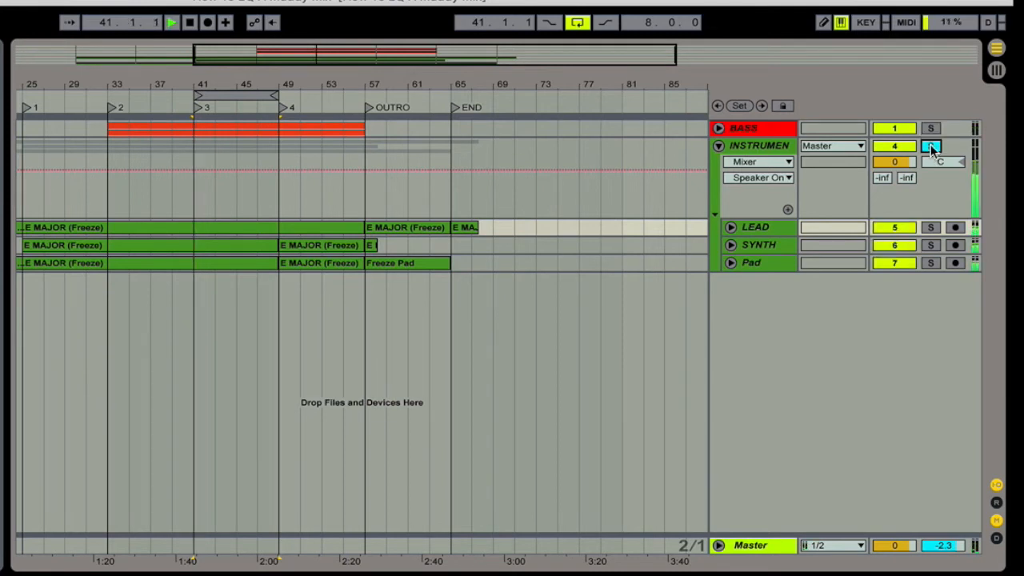
{"action": "key", "text": "space"}
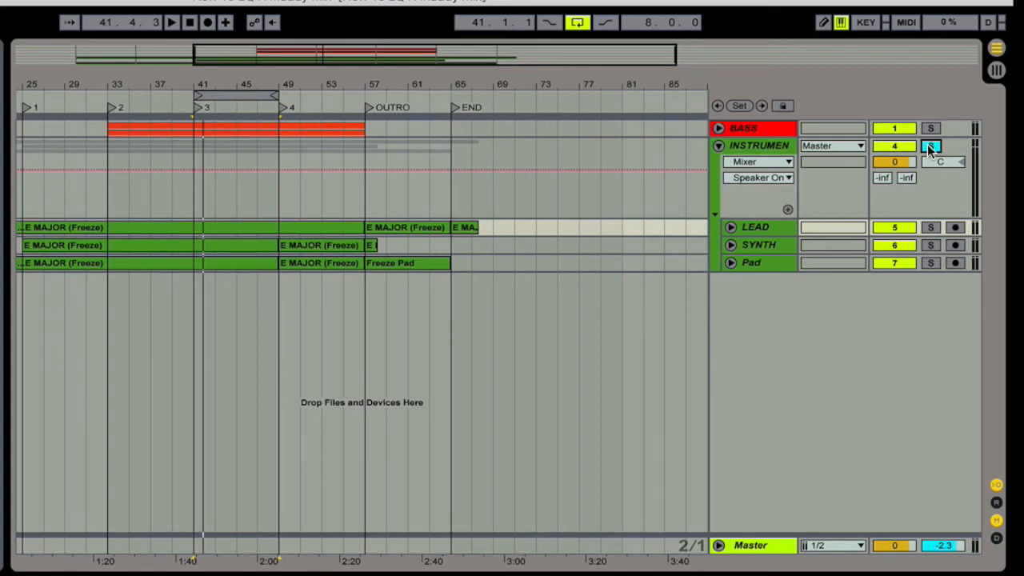
Play the loop with the LEAD, SYNTH and Pad tracks soloed one after another.
{"action": "left_click", "coordinate": [781, 228]}
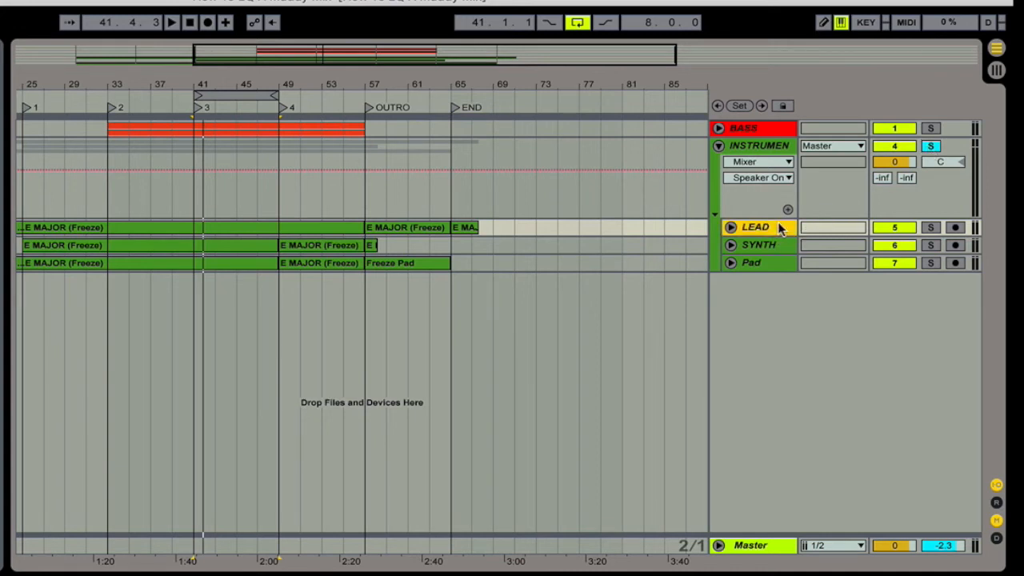
{"action": "left_click", "coordinate": [930, 228]}
{"action": "key", "text": "space"}
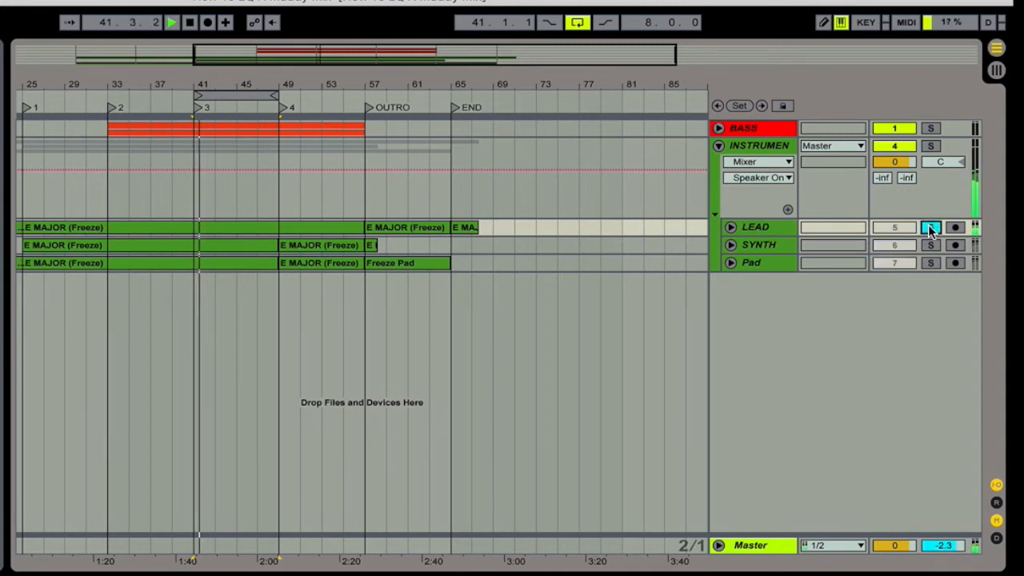
{"action": "left_click", "coordinate": [929, 245]}
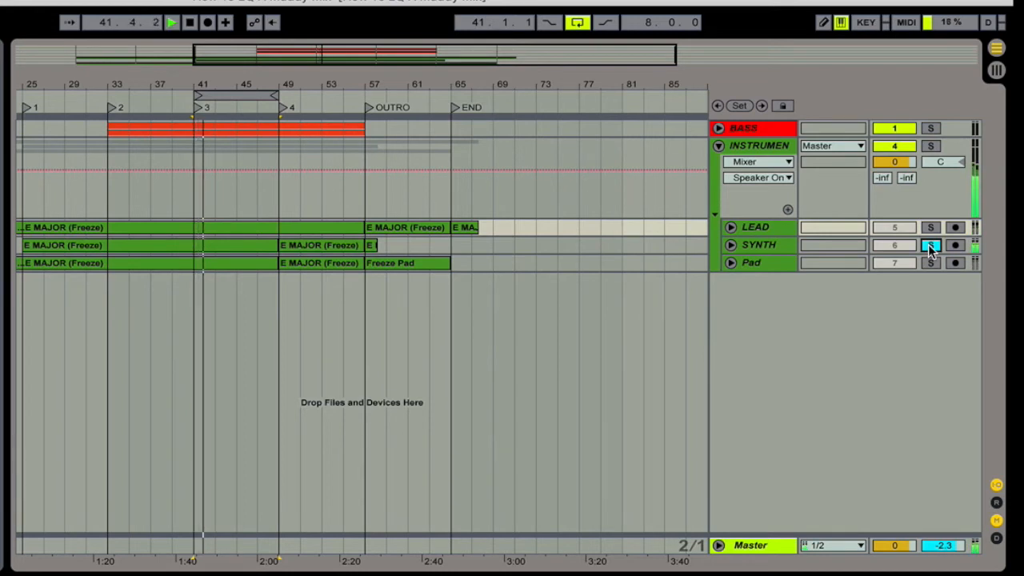
{"action": "left_click", "coordinate": [931, 261]}
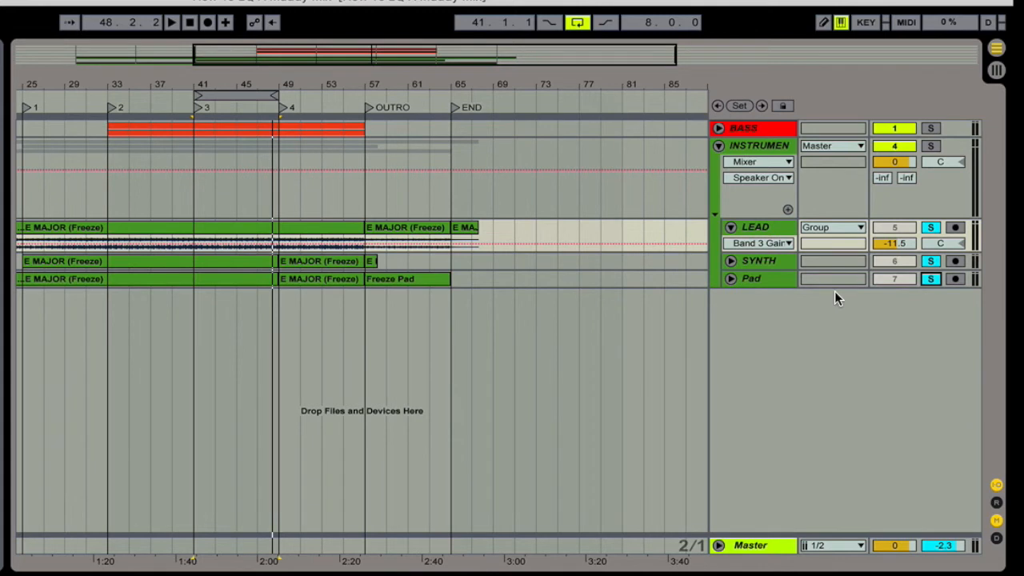
Play the loop with LEAD soloed and toggle the SYNTH and Pad solos to compare how they mask it.
{"action": "key", "text": "space"}
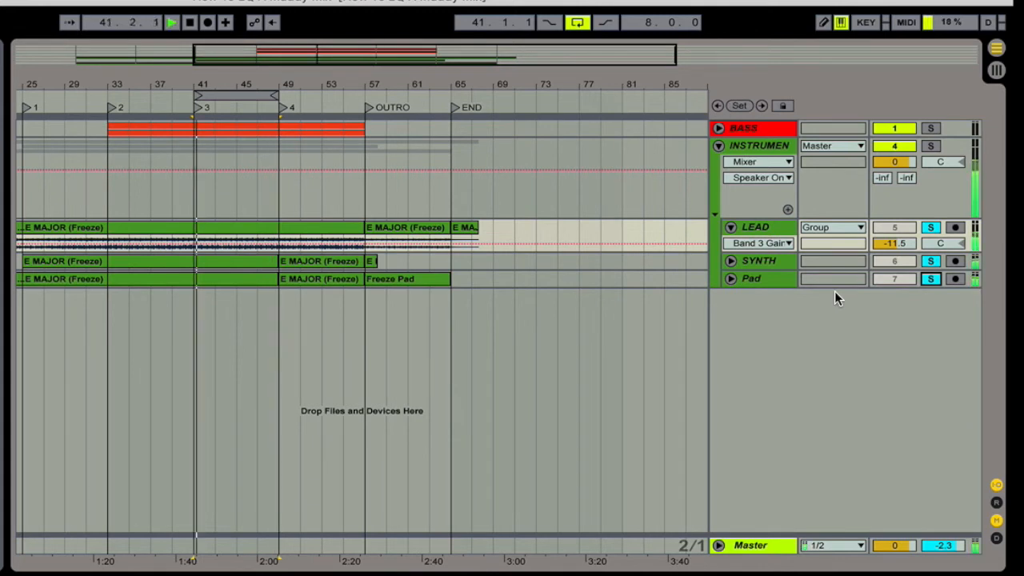
{"action": "left_click", "coordinate": [929, 260]}
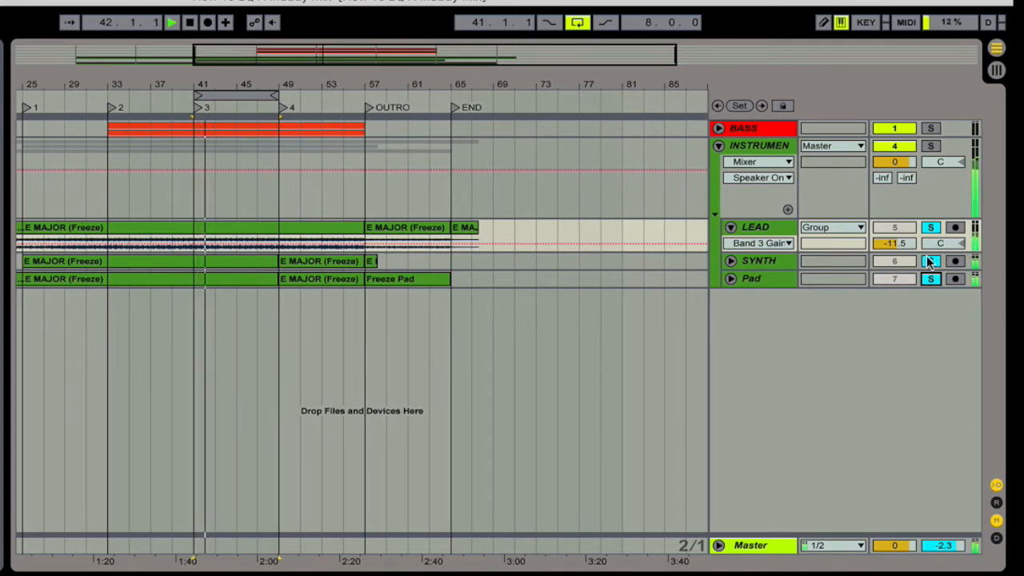
{"action": "left_click", "coordinate": [928, 260]}
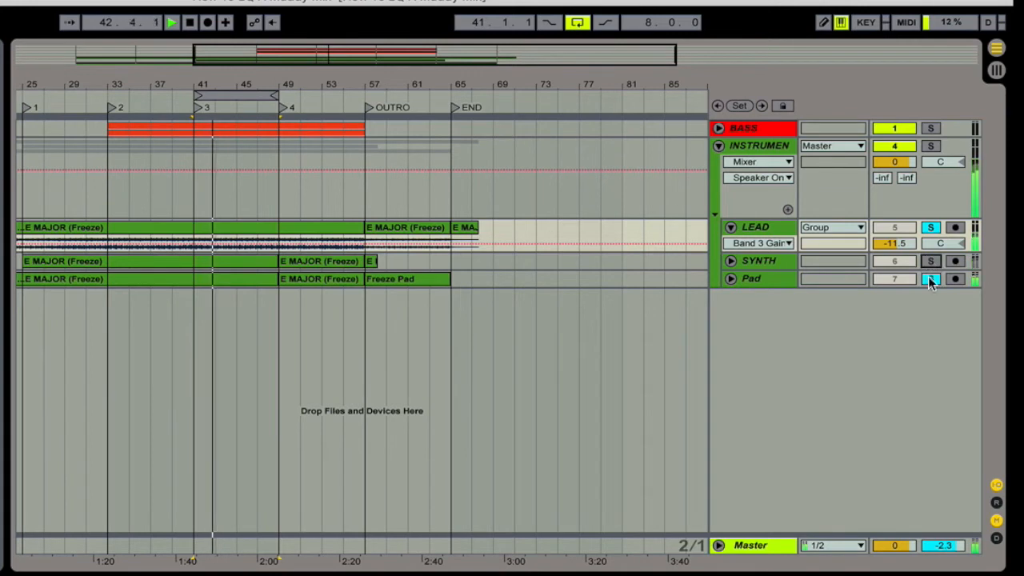
{"action": "left_click", "coordinate": [929, 278]}
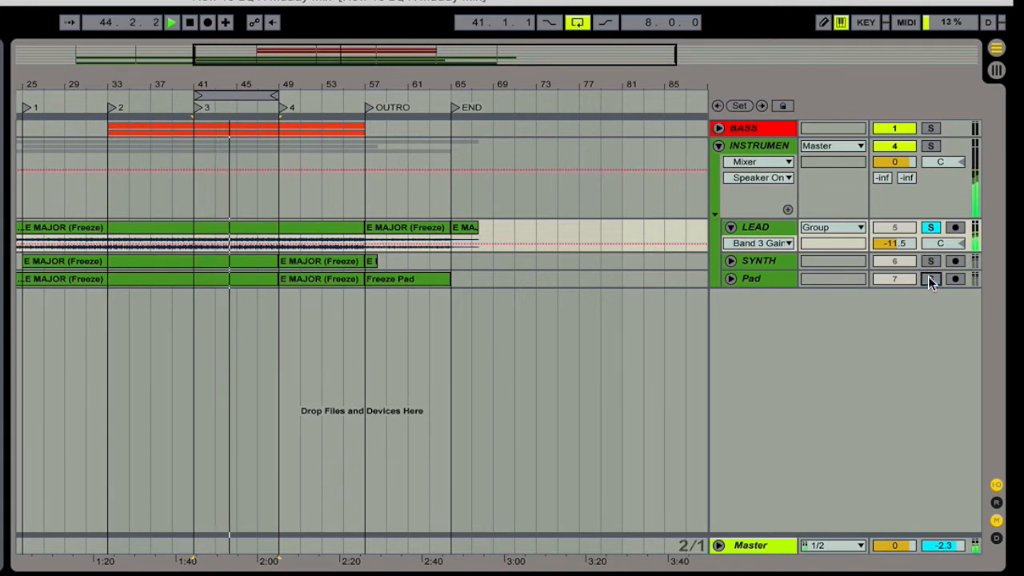
{"action": "left_click", "coordinate": [932, 260]}
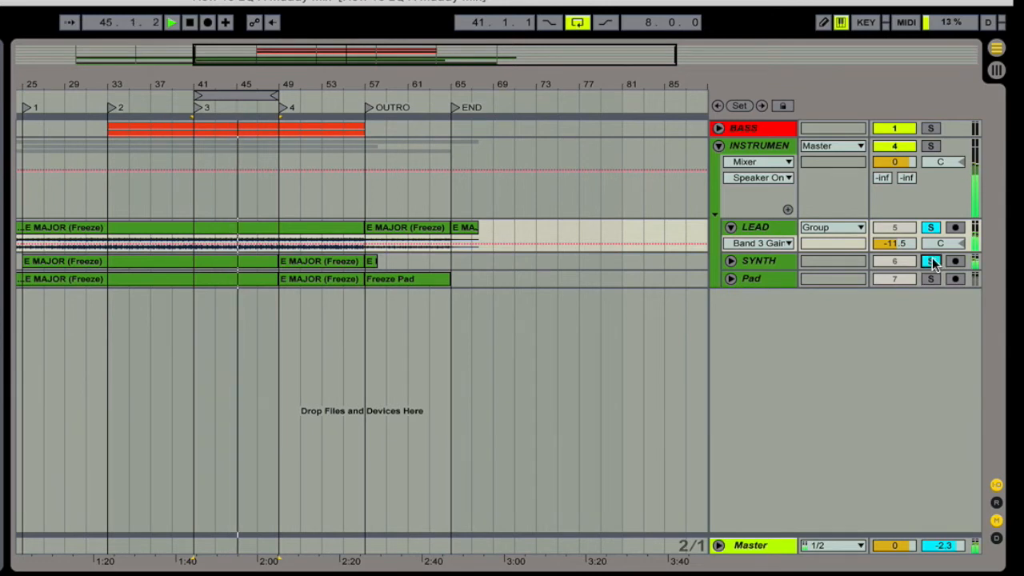
{"action": "left_click", "coordinate": [932, 261]}
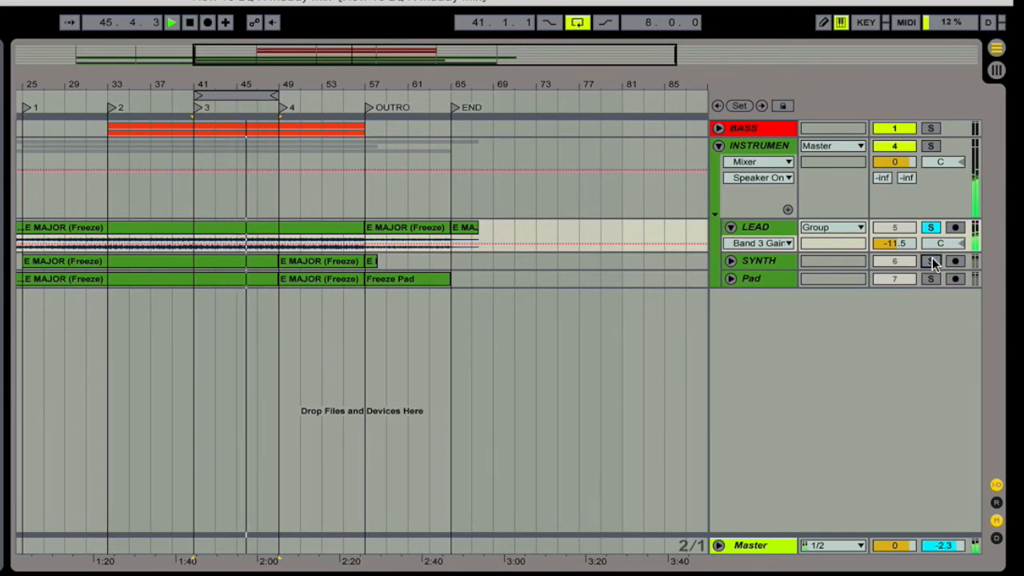
{"action": "left_click", "coordinate": [932, 261]}
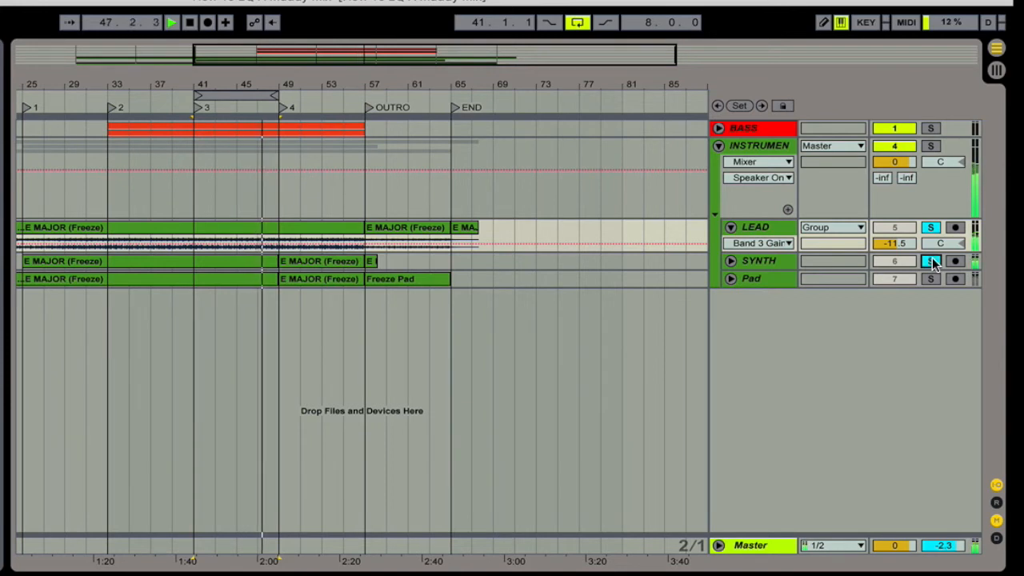
{"action": "key", "text": "space"}
{"action": "left_click", "coordinate": [933, 261]}
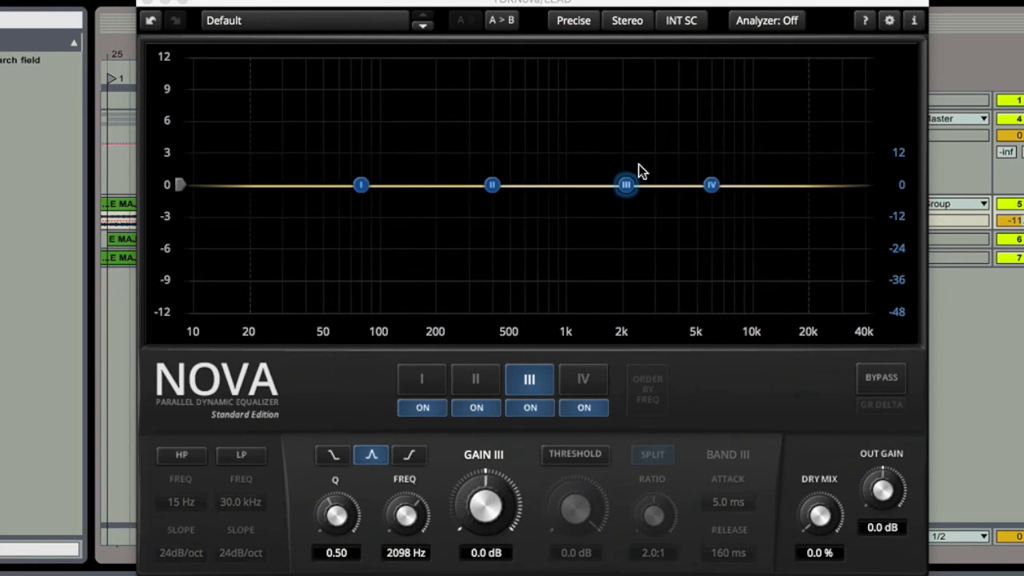
Boost band III of the LEAD track's Nova EQ about 11.5 dB at 2174 Hz to check that frequency, and lower its gain again.
{"action": "left_click_drag", "start_coordinate": [627, 185], "coordinate": [633, 70]}
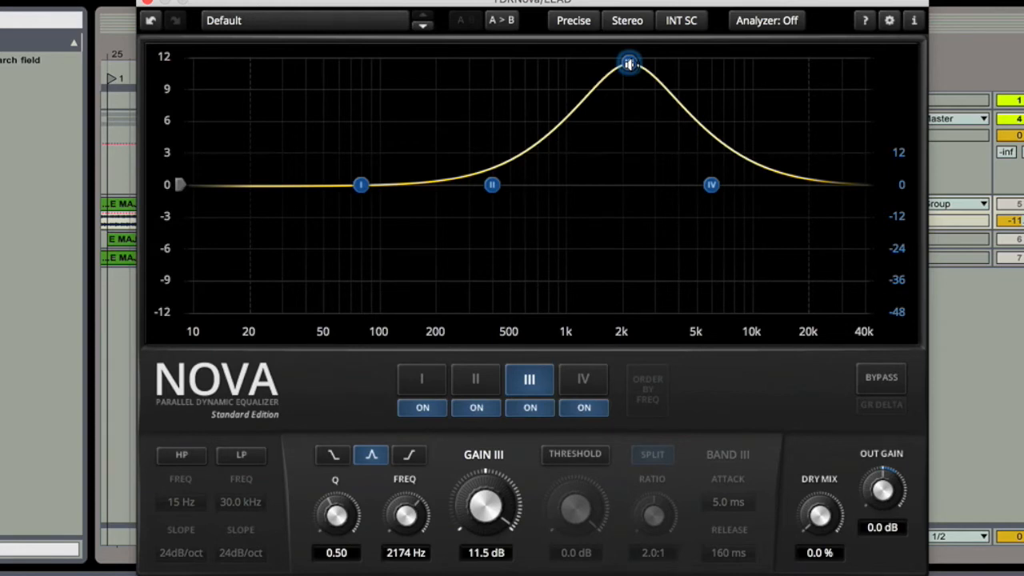
{"action": "left_click_drag", "start_coordinate": [490, 504], "coordinate": [495, 573]}
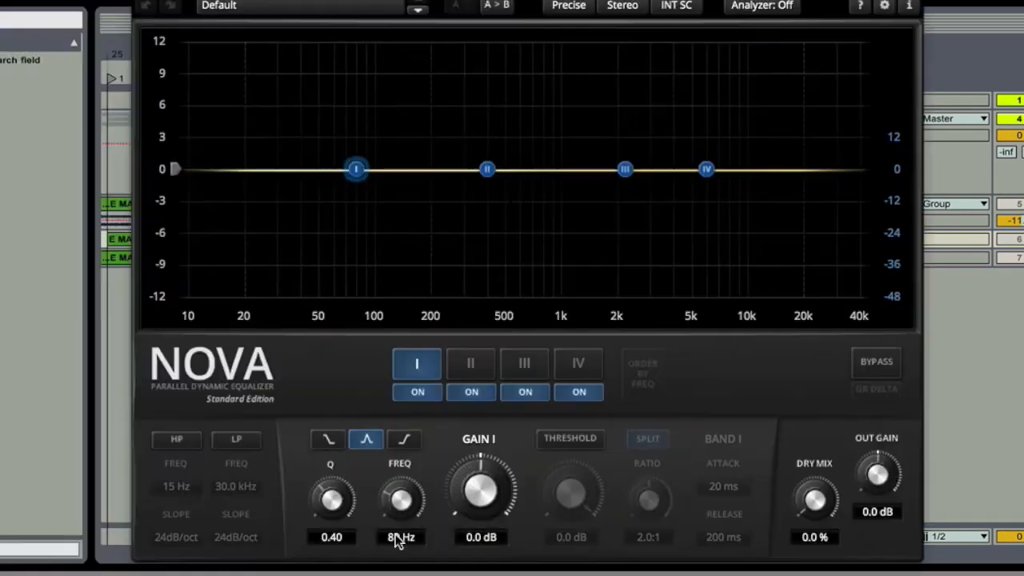
Set the band I frequency of the SYNTH track's Nova EQ to 2174 Hz.
{"action": "left_click", "coordinate": [400, 537]}
{"action": "left_click_drag", "start_coordinate": [392, 538], "coordinate": [376, 538]}
{"action": "type", "text": "2174"}
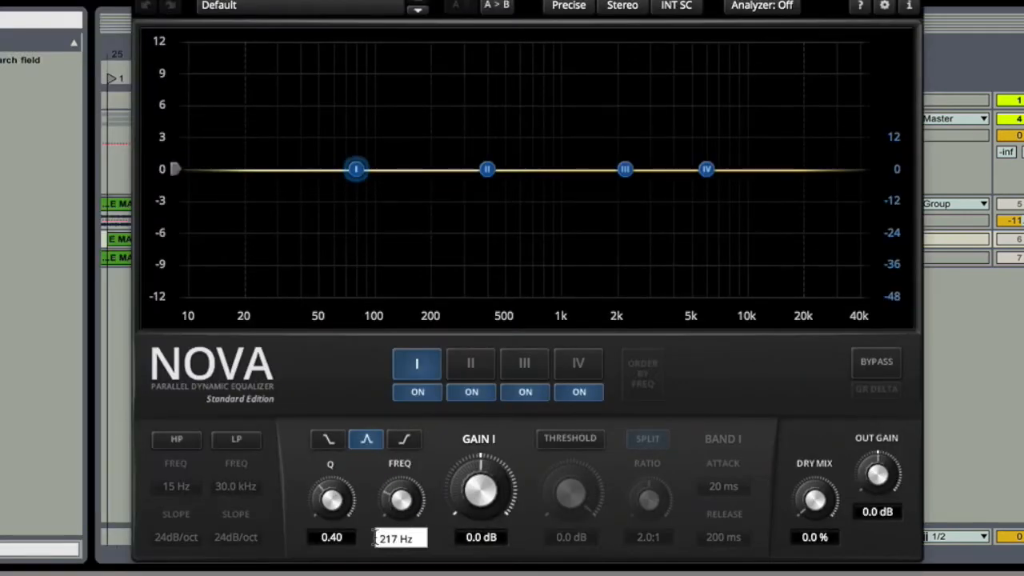
{"action": "key", "text": "Return"}
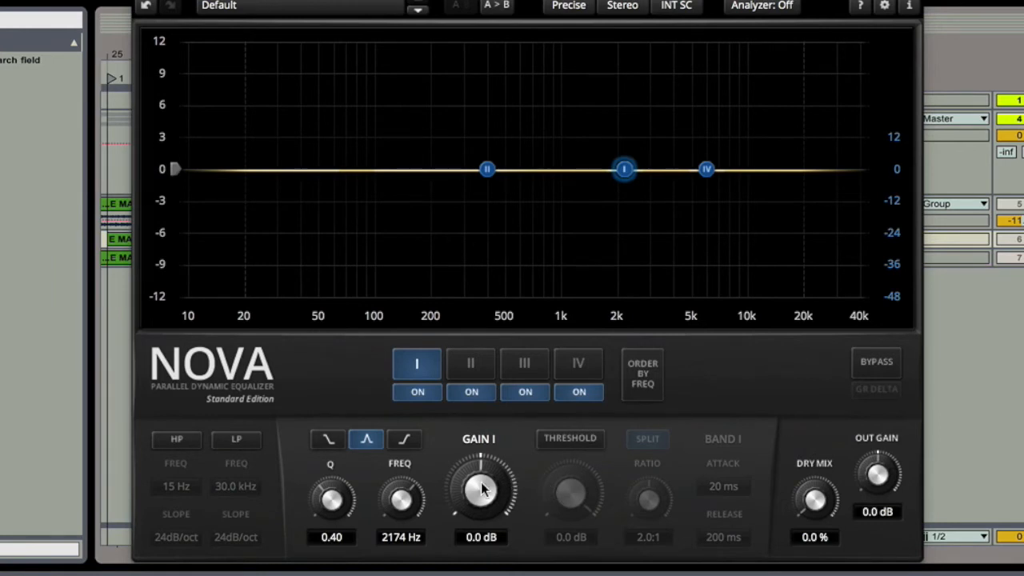
Cut the SYNTH EQ's band I gain to about -2.4 dB and raise its Q to about 0.65.
{"action": "left_click_drag", "start_coordinate": [483, 491], "coordinate": [483, 493]}
{"action": "left_click_drag", "start_coordinate": [625, 172], "coordinate": [624, 184]}
{"action": "left_click_drag", "start_coordinate": [480, 522], "coordinate": [482, 532]}
{"action": "mouse_move", "coordinate": [480, 494]}
{"action": "left_mouse_down"}
{"action": "mouse_move", "coordinate": [480, 515]}
{"action": "mouse_move", "coordinate": [480, 504]}
{"action": "left_mouse_up"}
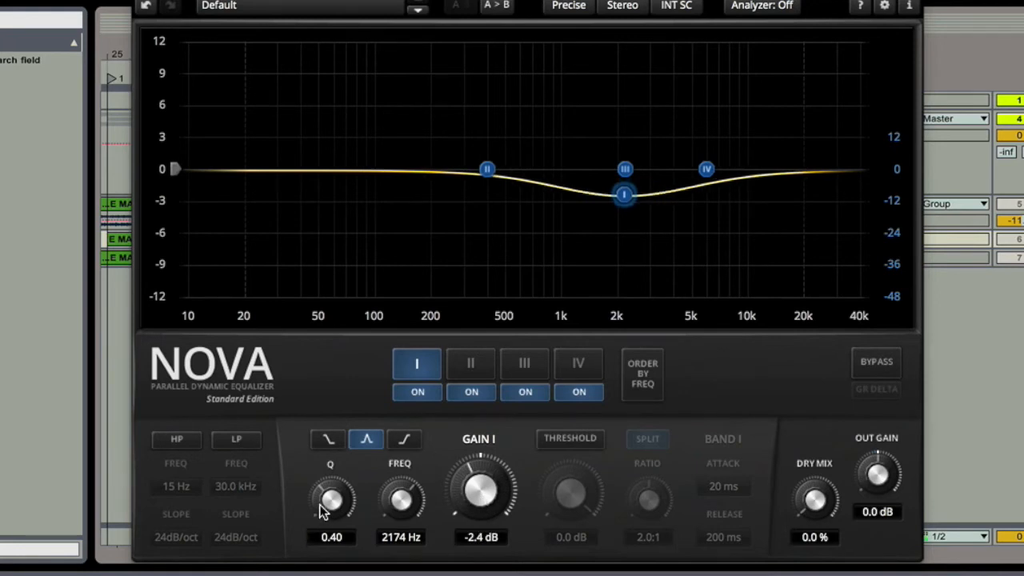
{"action": "left_click_drag", "start_coordinate": [329, 500], "coordinate": [330, 492]}
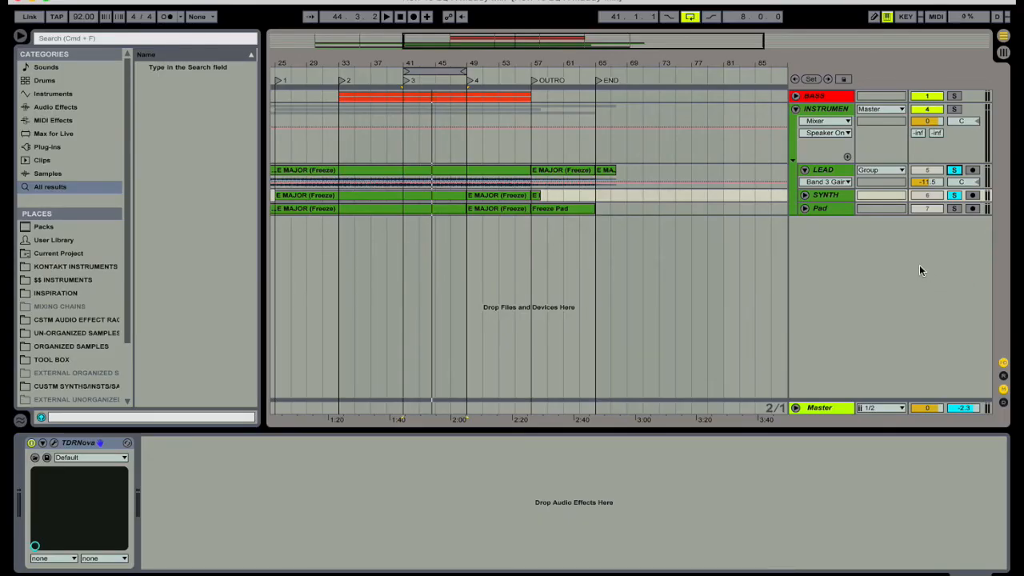
Solo the SYNTH and Pad tracks without LEAD and play the loop from bar 41.
{"action": "left_click", "coordinate": [954, 209]}
{"action": "left_click", "coordinate": [954, 195]}
{"action": "left_click", "coordinate": [431, 71]}
{"action": "key", "text": "space"}
{"action": "left_click", "coordinate": [955, 209]}
{"action": "left_click", "coordinate": [953, 195]}
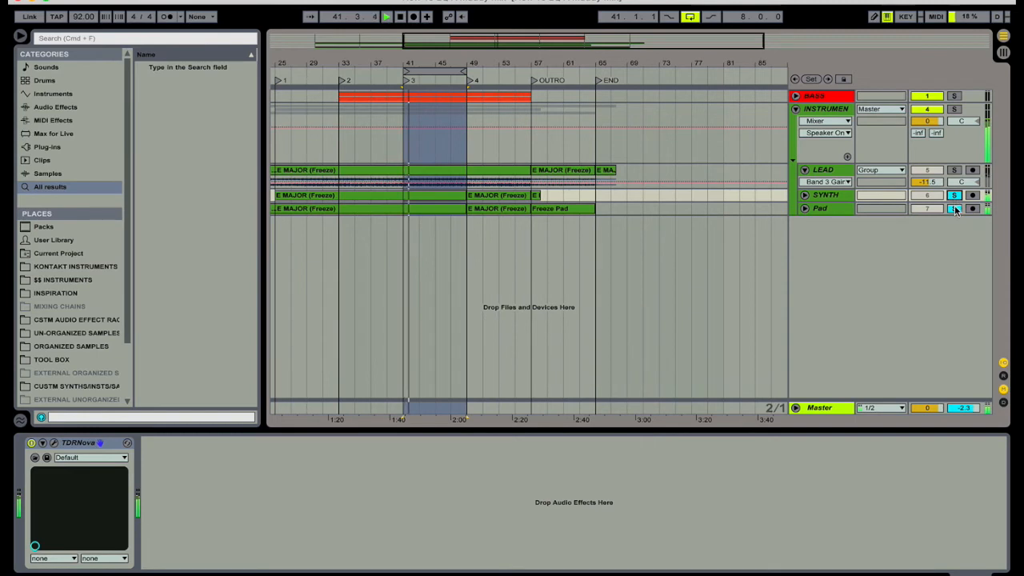
{"action": "key", "text": "space"}
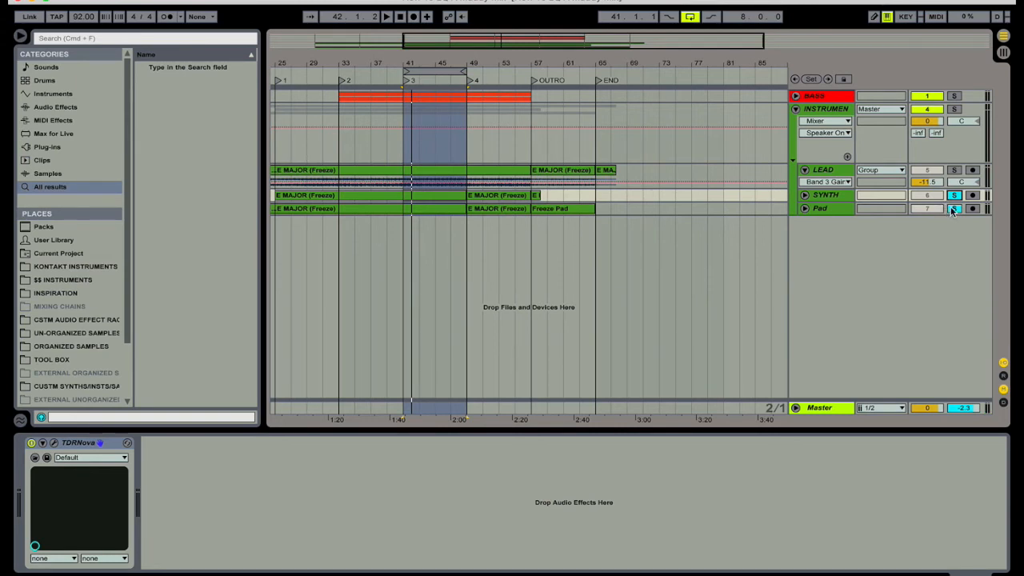
Compare SYNTH alone with SYNTH and Pad together by toggling the Pad solo during playback.
{"action": "key", "text": "space"}
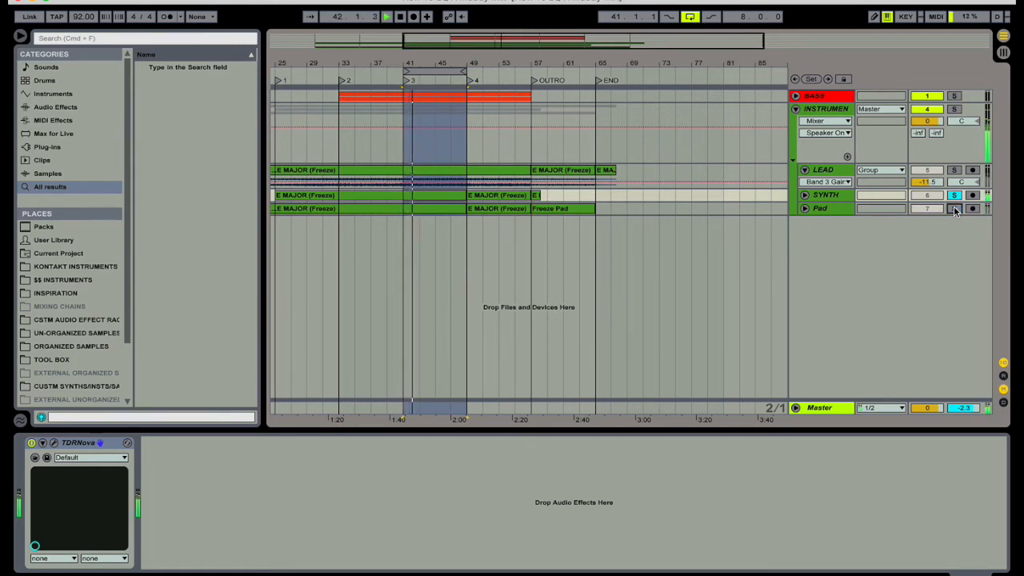
{"action": "left_click", "coordinate": [953, 209]}
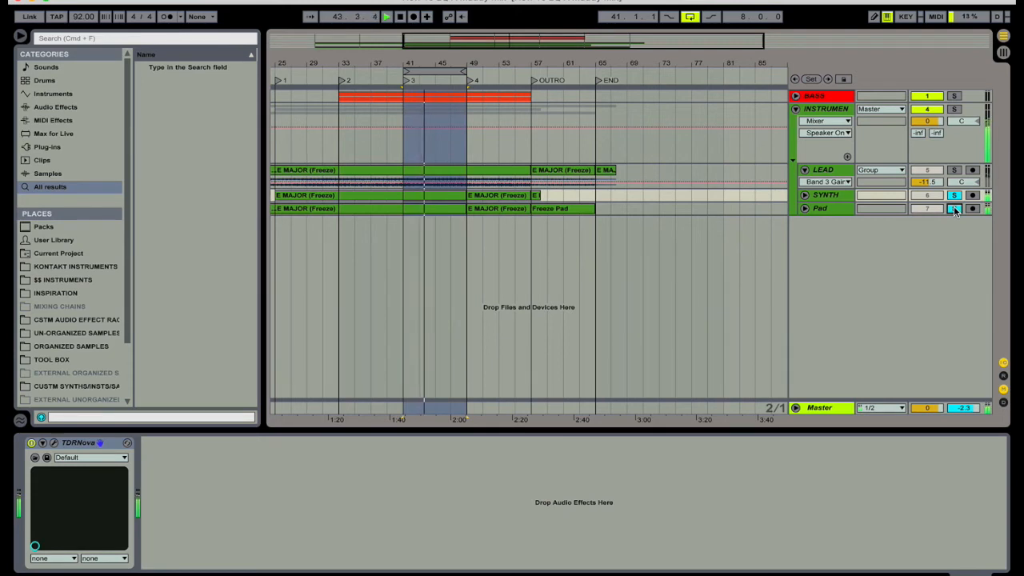
{"action": "key", "text": "space"}
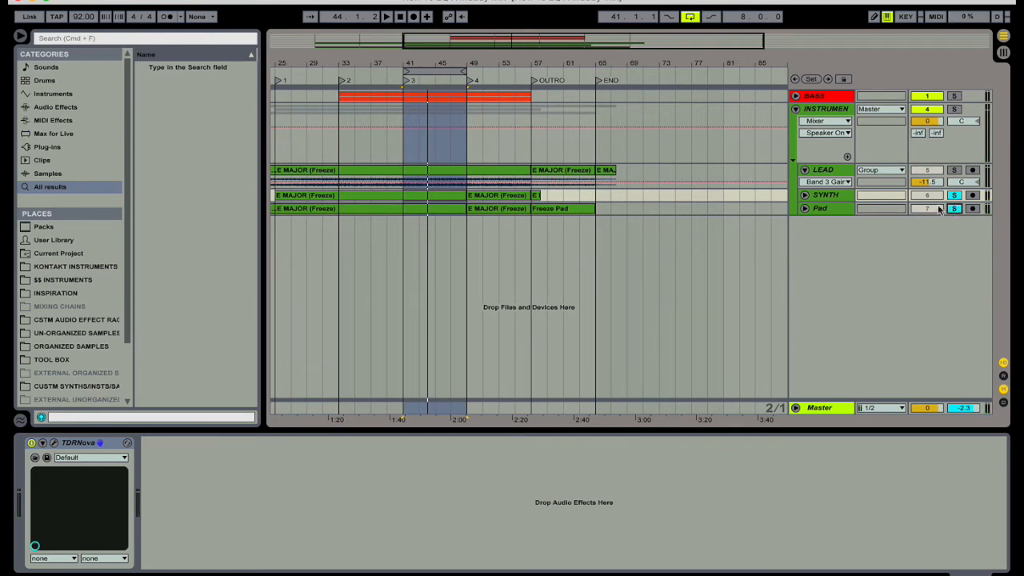
Sweep a boost of about 10.5 dB on the SYNTH EQ's band II up to 989 Hz, and lower its gain again.
{"action": "double_click", "coordinate": [829, 195]}
{"action": "left_click", "coordinate": [56, 443]}
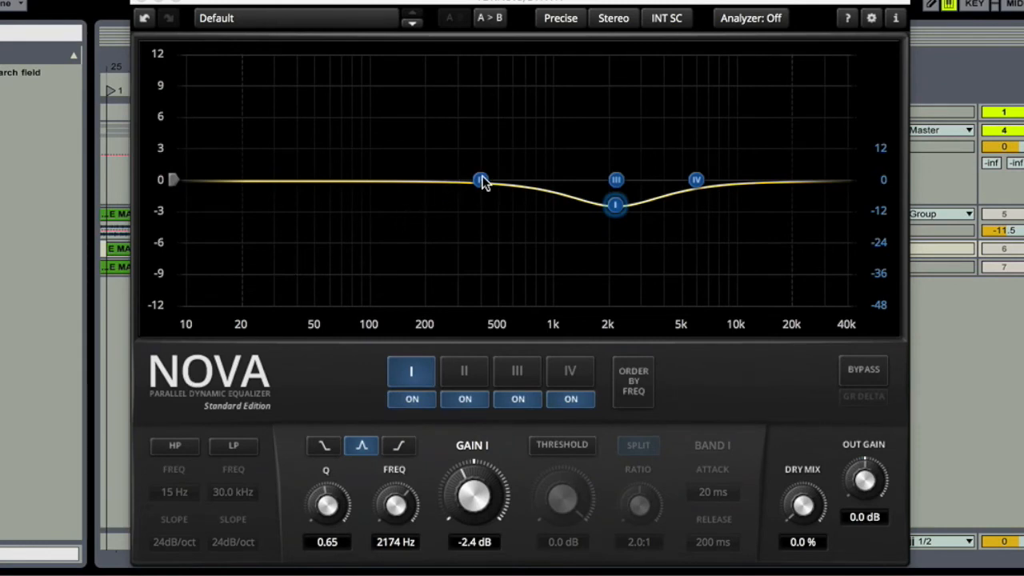
{"action": "left_click_drag", "start_coordinate": [481, 181], "coordinate": [384, 65]}
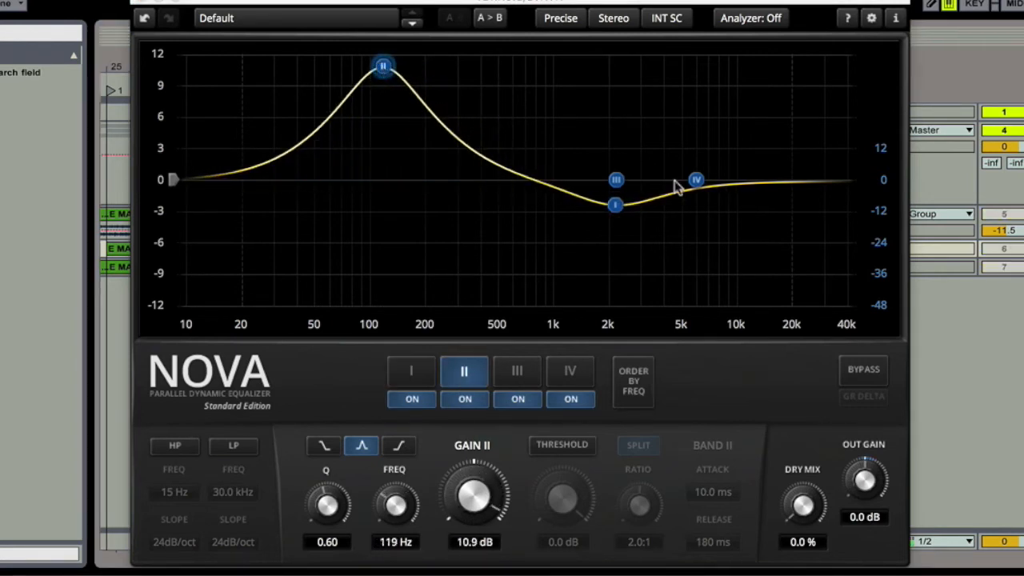
{"action": "left_click_drag", "start_coordinate": [388, 69], "coordinate": [557, 73]}
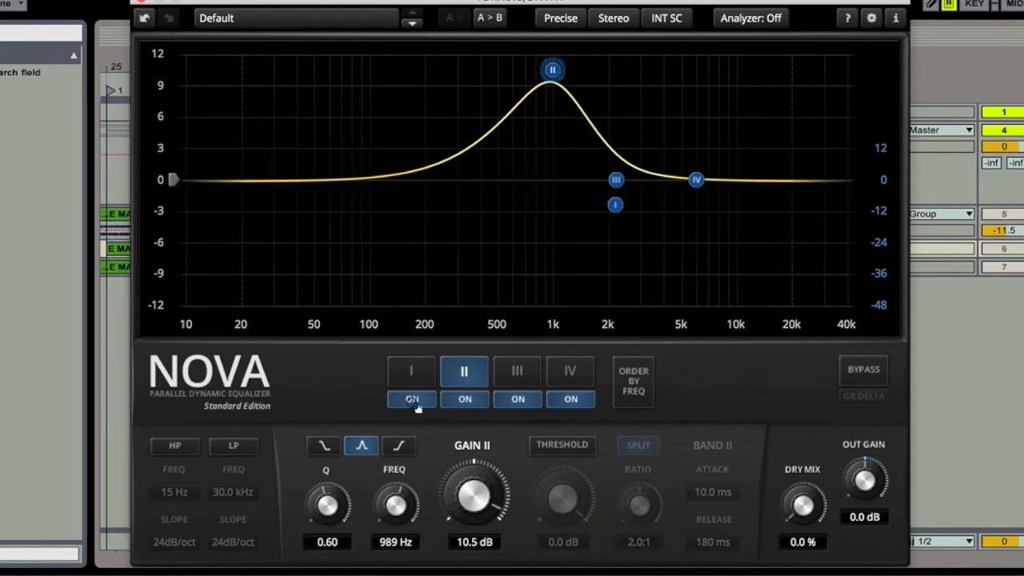
{"action": "left_click_drag", "start_coordinate": [457, 498], "coordinate": [457, 548]}
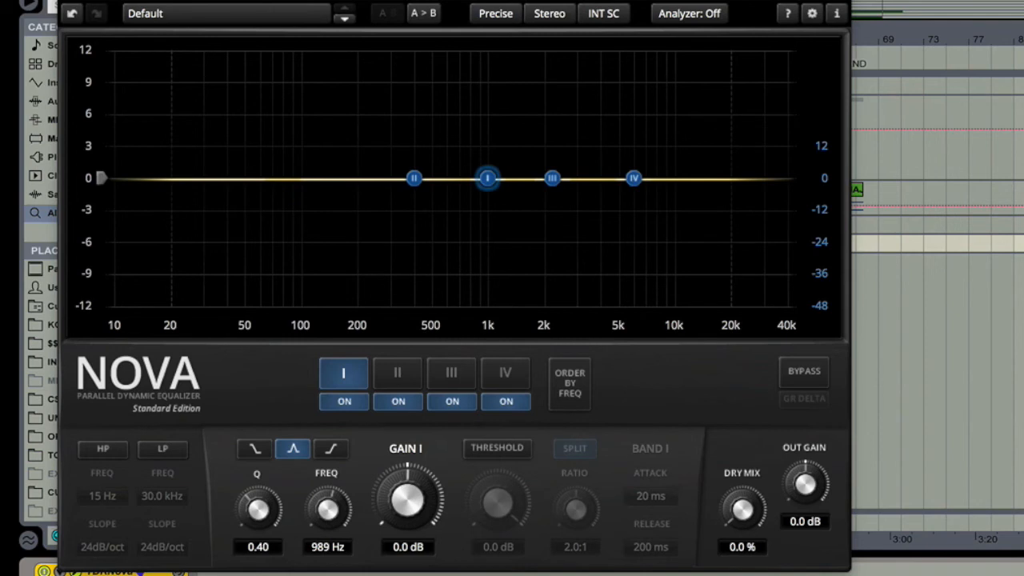
Cut band I of the Pad track's Nova EQ at 989 Hz to about -4.1 dB and raise its Q slightly.
{"action": "left_click_drag", "start_coordinate": [405, 487], "coordinate": [405, 551]}
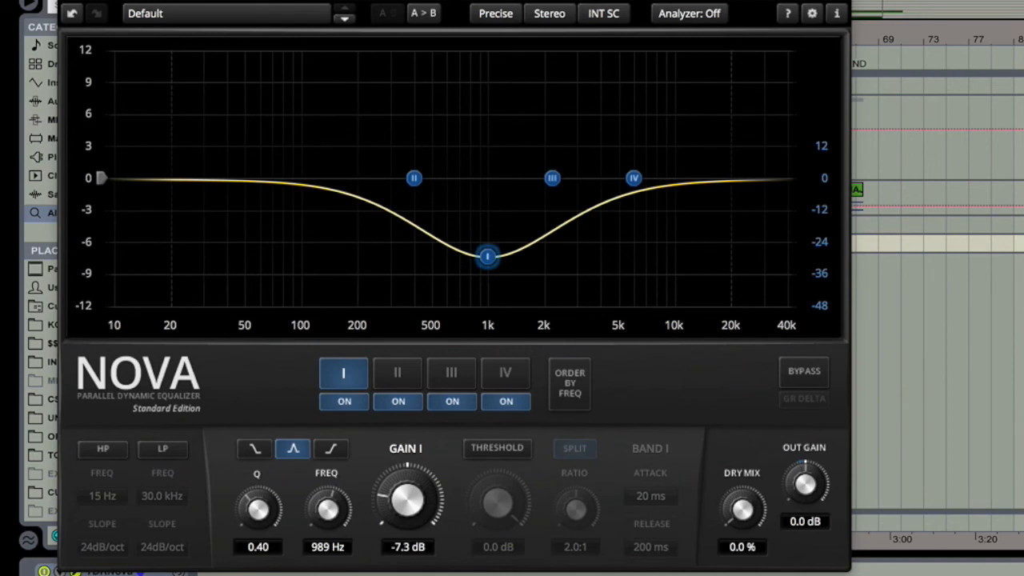
{"action": "left_click_drag", "start_coordinate": [405, 552], "coordinate": [411, 498]}
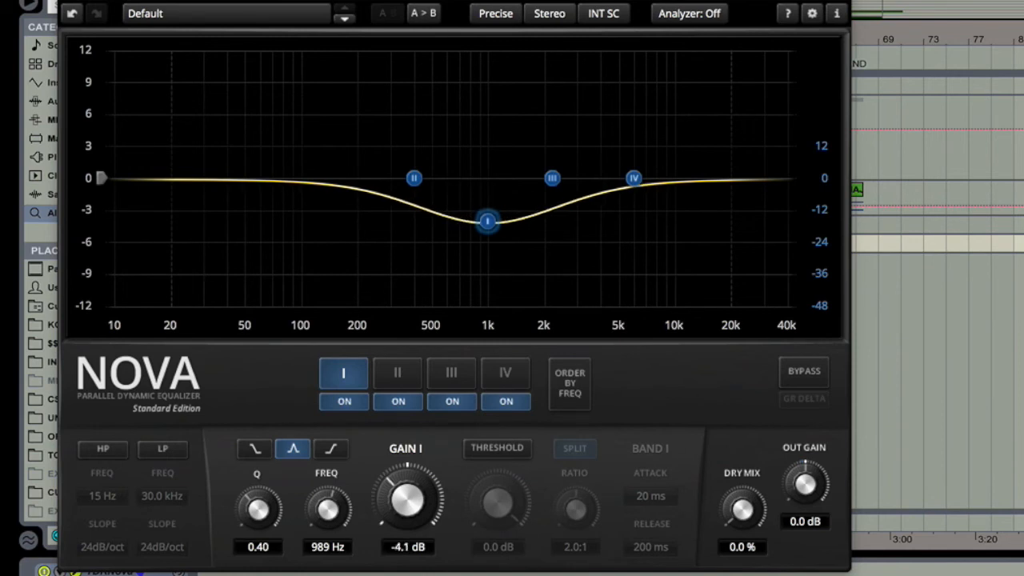
{"action": "mouse_move", "coordinate": [277, 520]}
{"action": "left_mouse_down"}
{"action": "mouse_move", "coordinate": [277, 480]}
{"action": "mouse_move", "coordinate": [276, 512]}
{"action": "mouse_move", "coordinate": [277, 501]}
{"action": "left_mouse_up"}
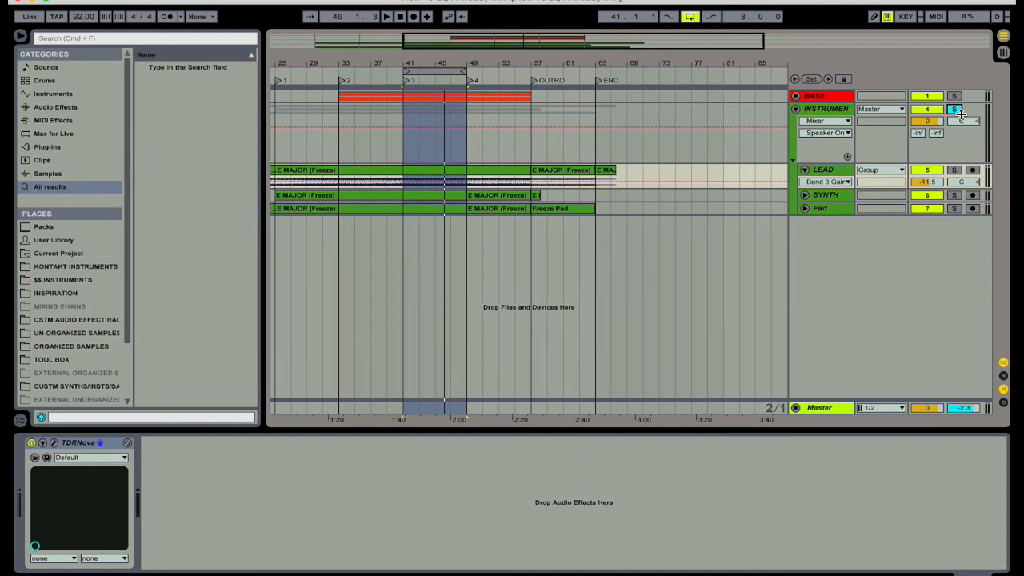
Unsolo the instrument group and play the bar 41 loop in the full mix, comparing it with and without the Nova EQ.
{"action": "left_click", "coordinate": [954, 109]}
{"action": "key", "text": "space"}
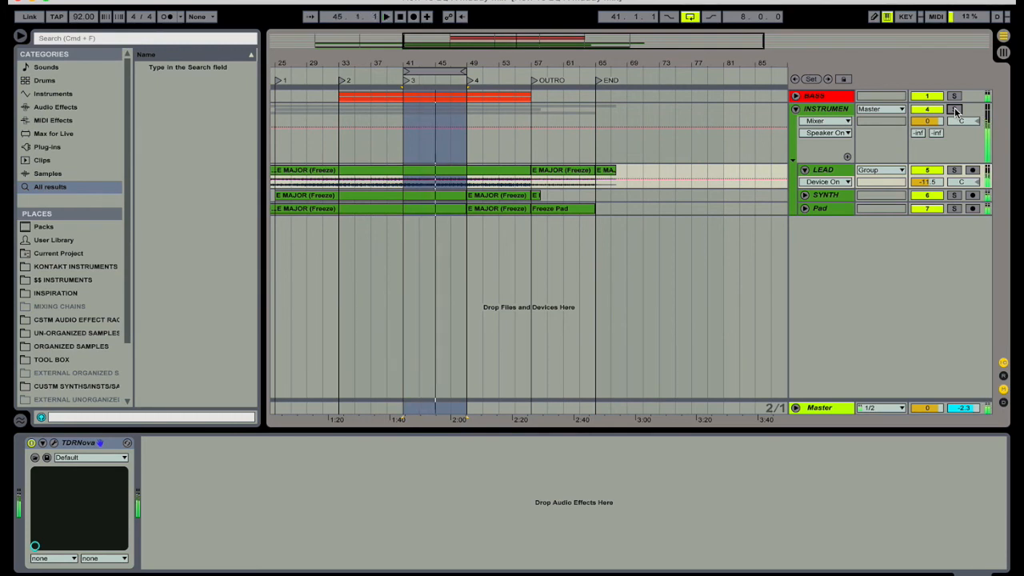
{"action": "key", "text": "space"}
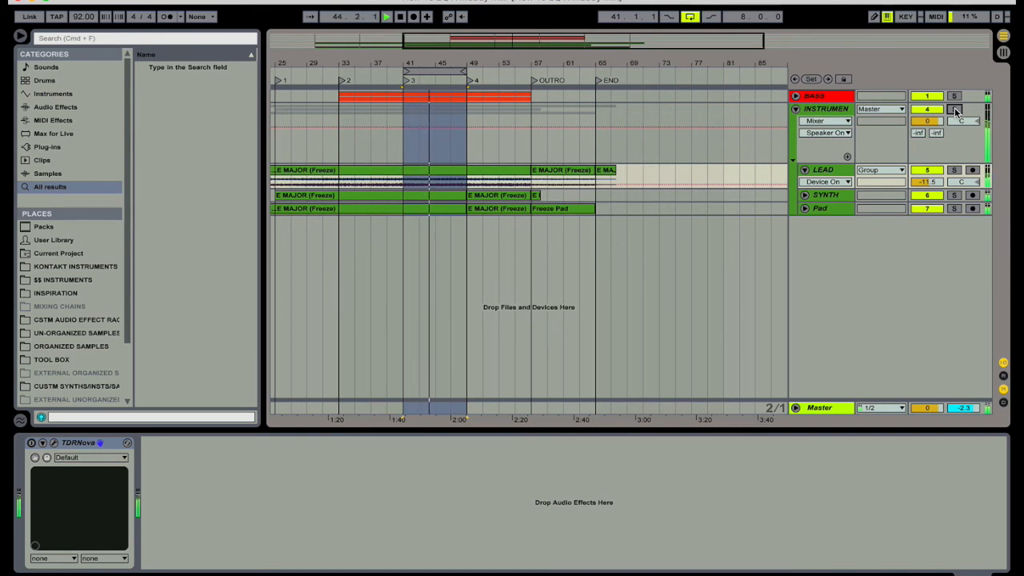
{"action": "key", "text": "space"}
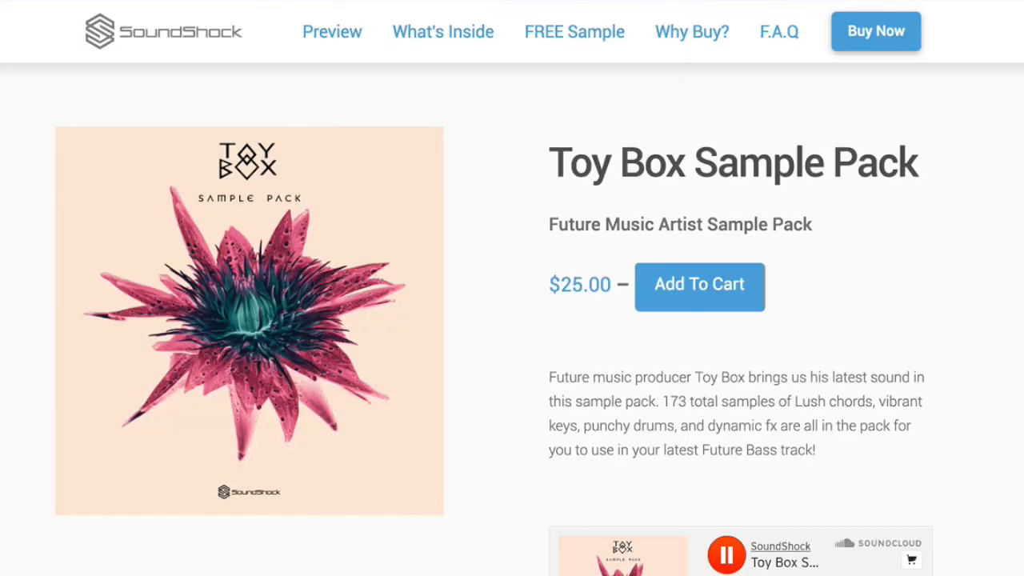
Look through SoundShock's Toy Box Sample Pack web page, including the pack description and the list of preview loops.
{"action": "scroll", "coordinate": [512, 320], "scroll_direction": "down", "scroll_amount": 4}
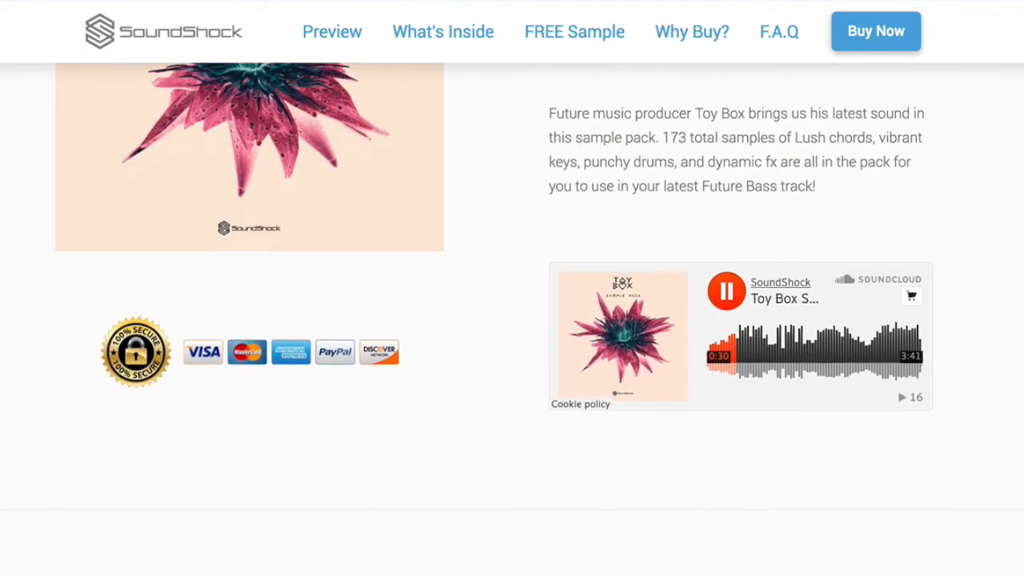
{"action": "scroll", "coordinate": [512, 320], "scroll_direction": "down", "scroll_amount": 5}
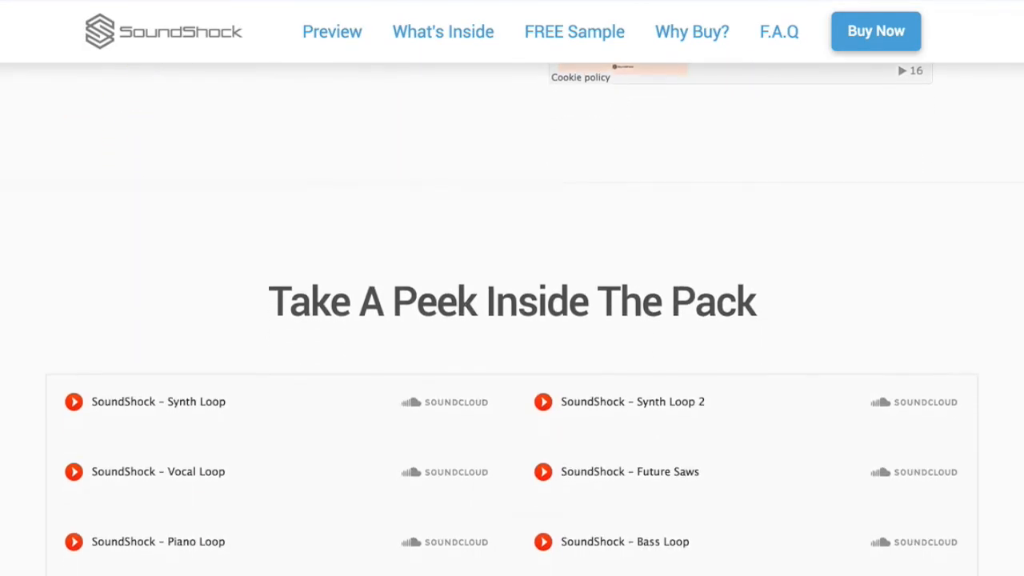
{"action": "scroll", "coordinate": [512, 320], "scroll_direction": "down", "scroll_amount": 6}
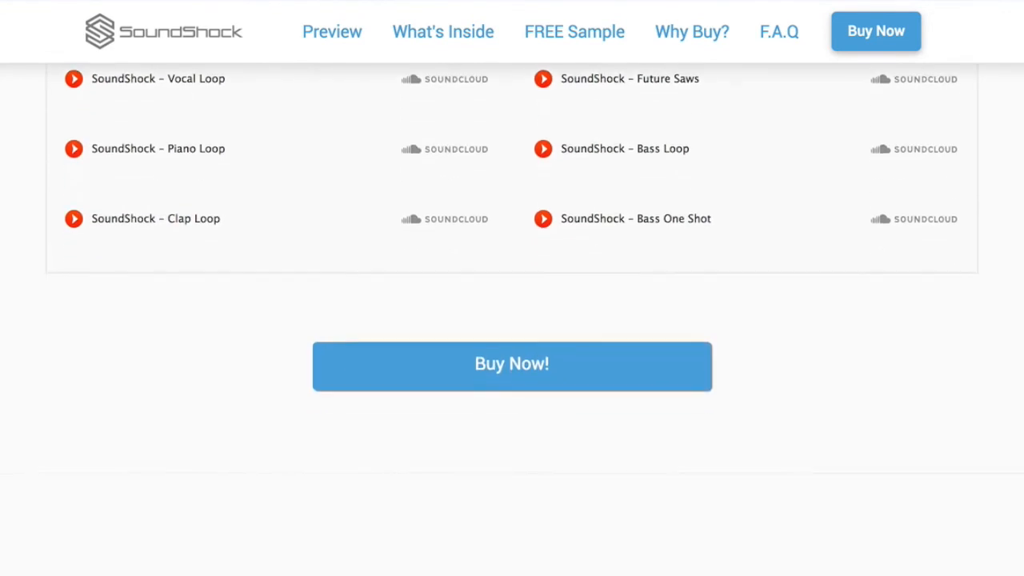
{"action": "scroll", "coordinate": [512, 320], "scroll_direction": "down", "scroll_amount": 7}
{"action": "scroll", "coordinate": [512, 320], "scroll_direction": "down", "scroll_amount": 5}
{"action": "scroll", "coordinate": [512, 320], "scroll_direction": "down", "scroll_amount": 6}
{"action": "scroll", "coordinate": [512, 320], "scroll_direction": "down", "scroll_amount": 2}
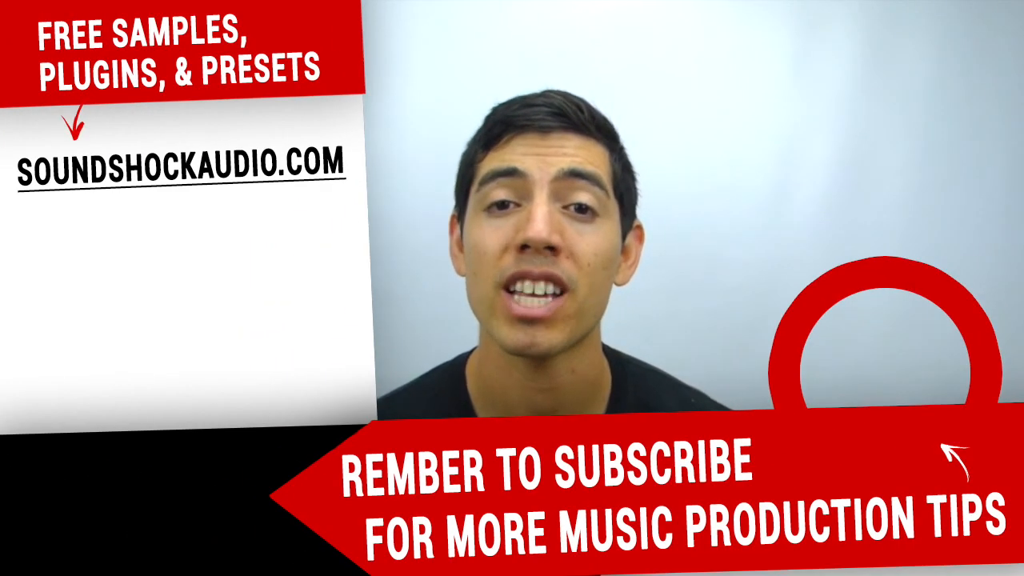